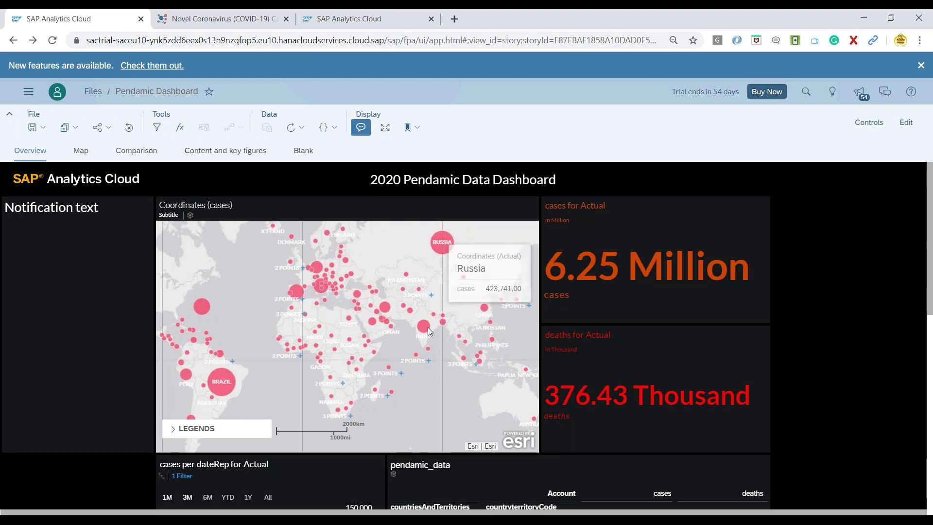
Look over the Pendamic Dashboard story and switch it into edit mode
mouse_move(429, 331)
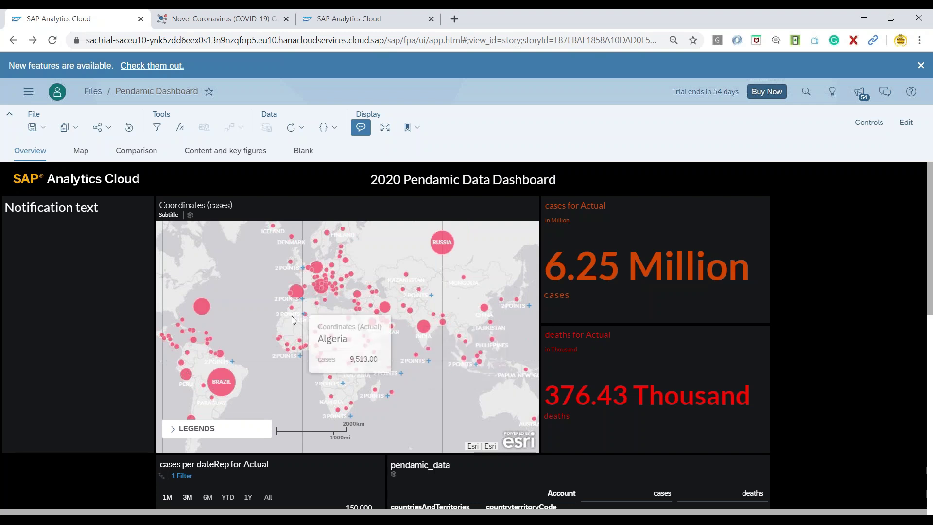
scroll(265, 331, down, 1)
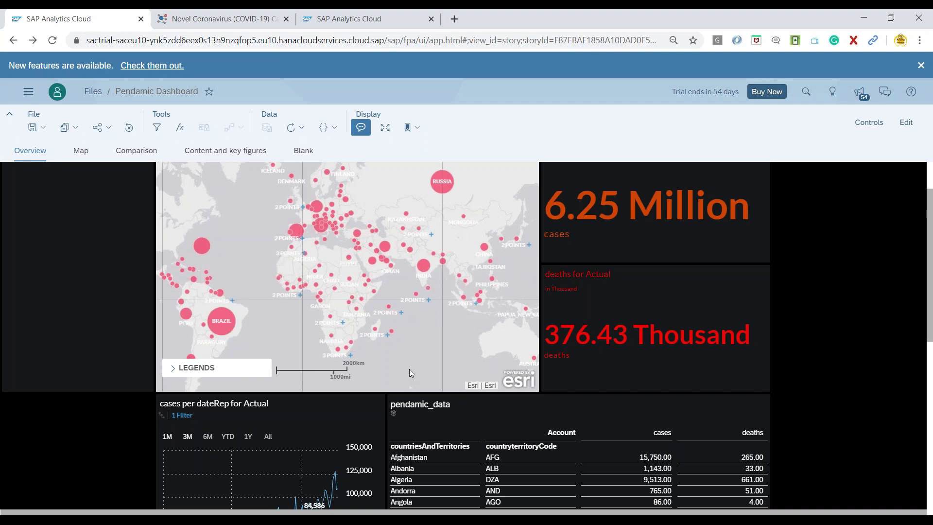
scroll(632, 353, down, 3)
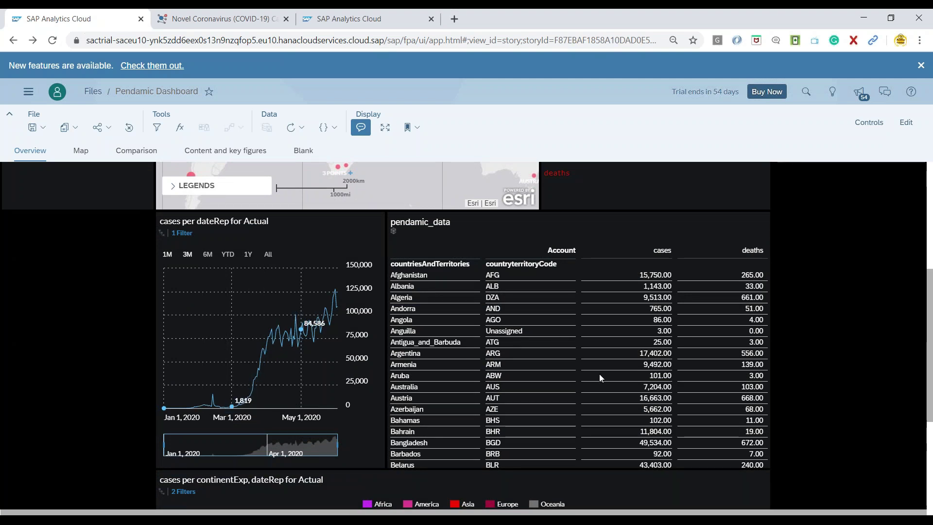
scroll(632, 345, up, 3)
scroll(640, 323, down, 6)
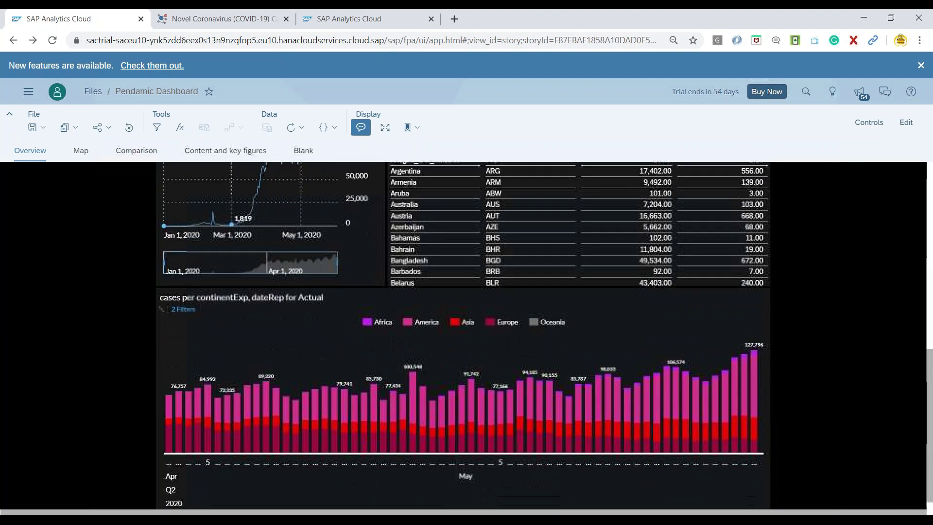
scroll(464, 386, up, 7)
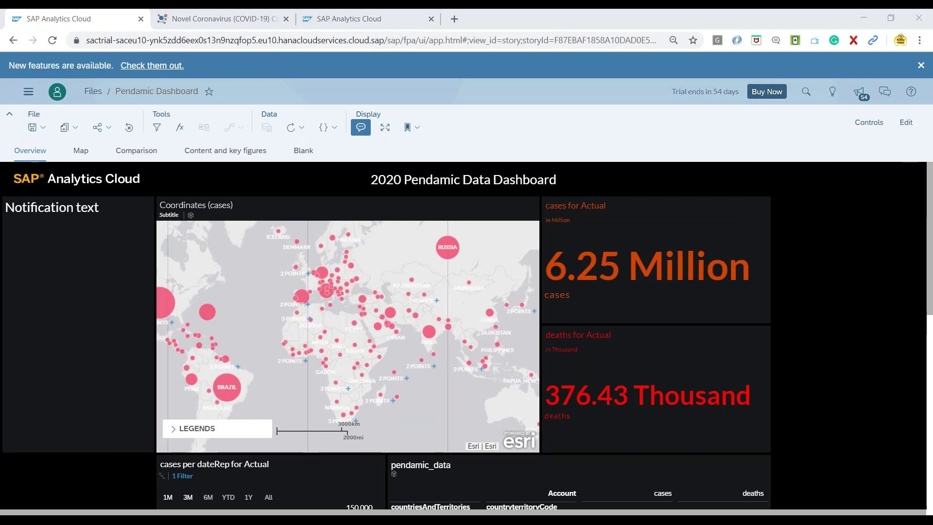
click(907, 124)
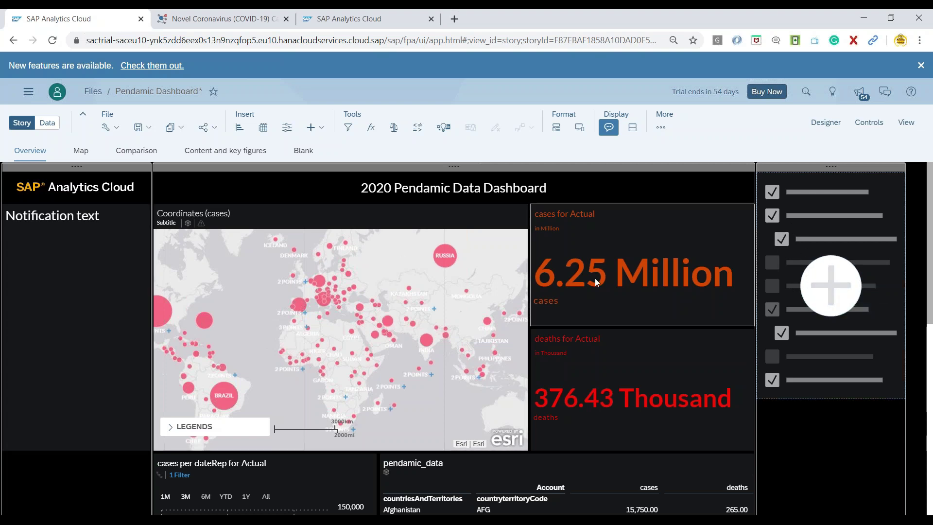
Insert an empty Page Filter into the right-hand placeholder panel
scroll(676, 278, down, 7)
scroll(671, 279, up, 7)
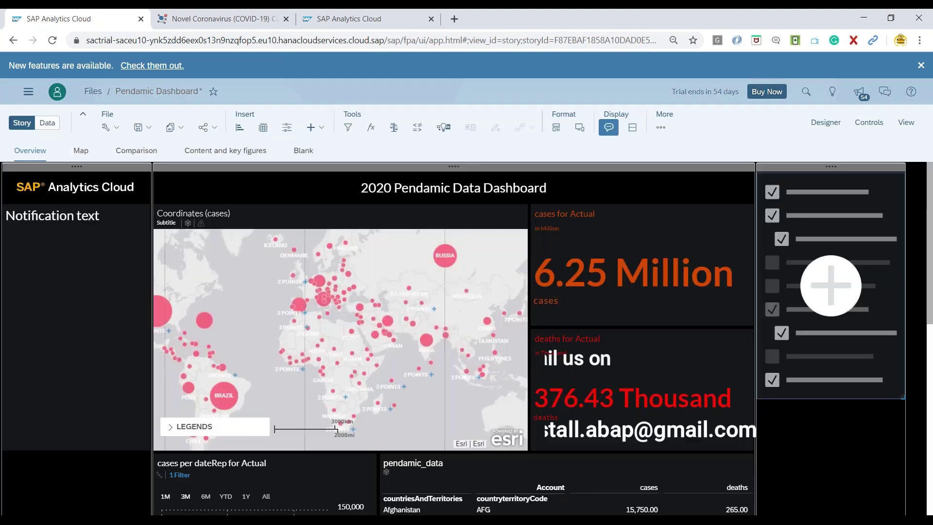
click(827, 290)
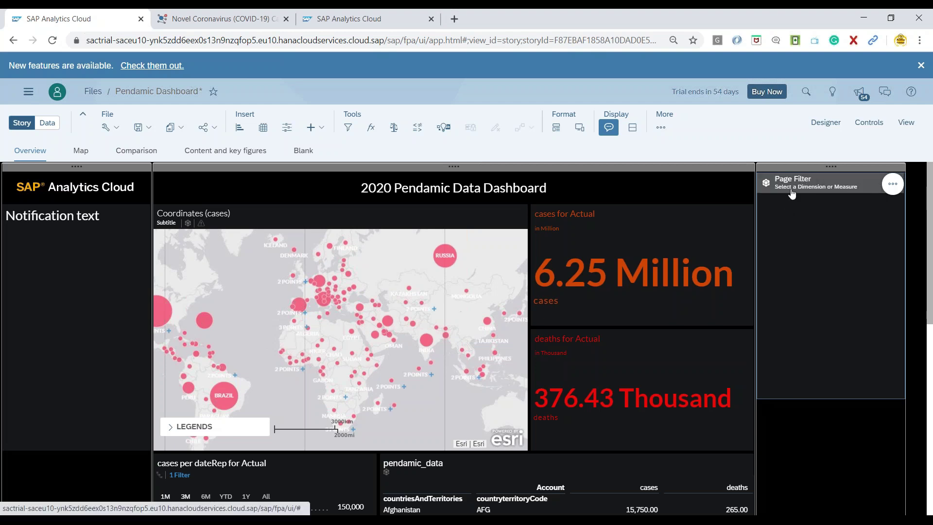
Zoom the browser out and base the page filter on countryterritoryCode with All Members checked
key(ctrl+minus)
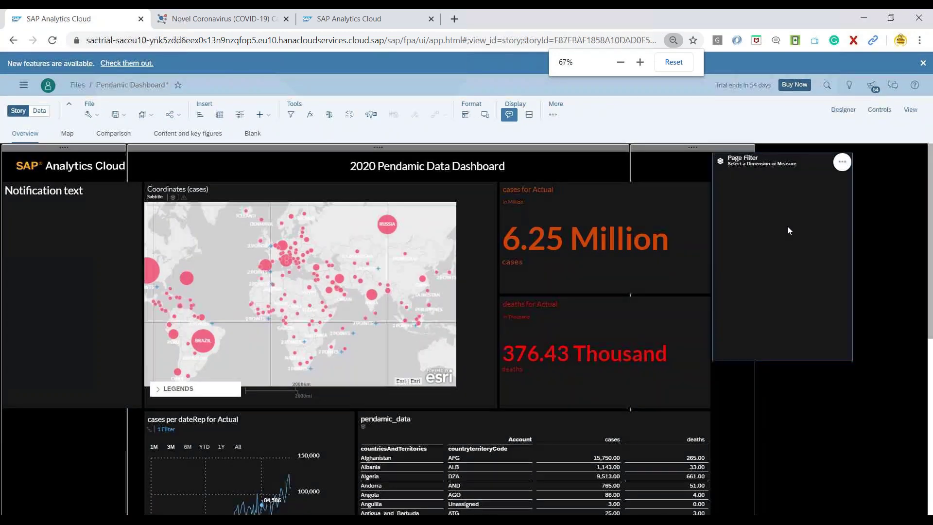
key(ctrl+minus)
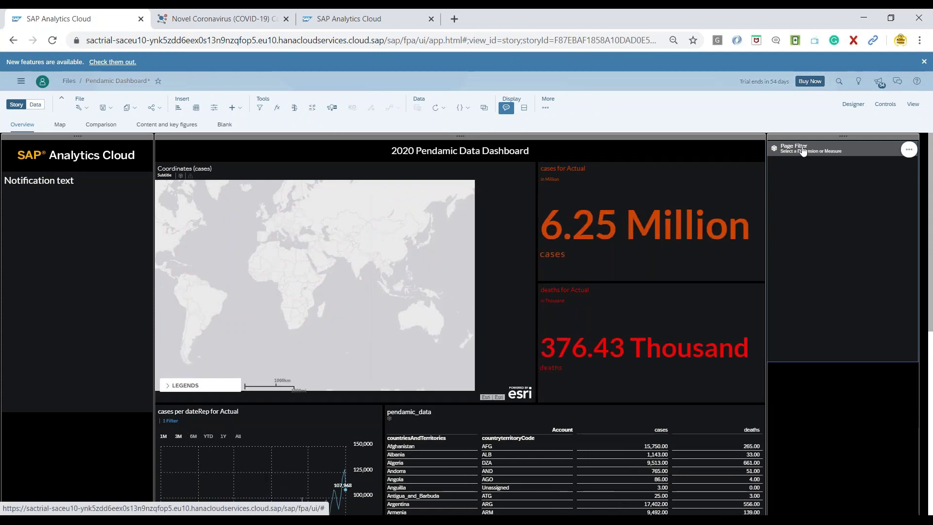
click(803, 151)
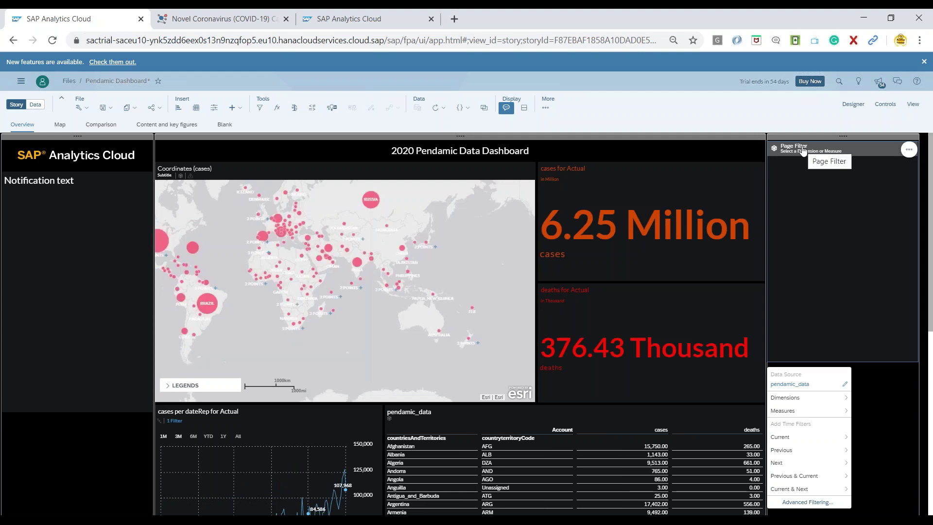
click(809, 405)
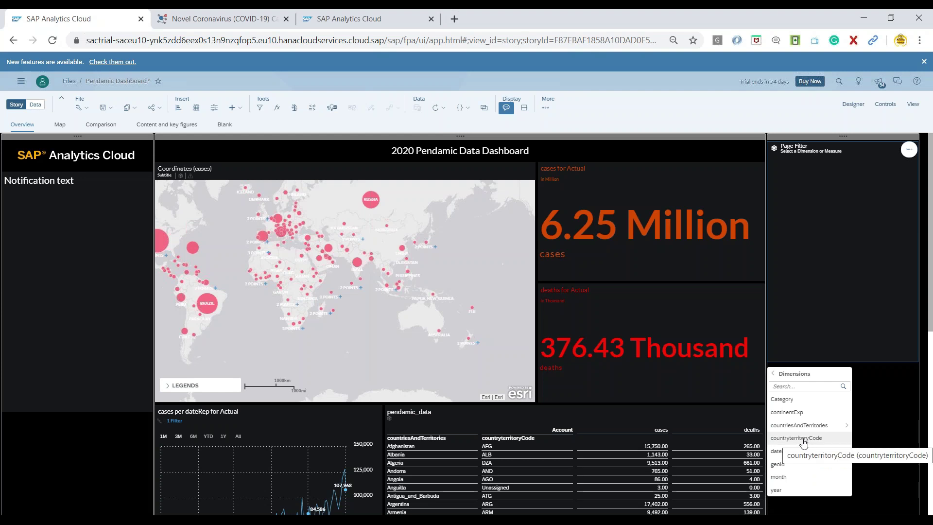
click(827, 439)
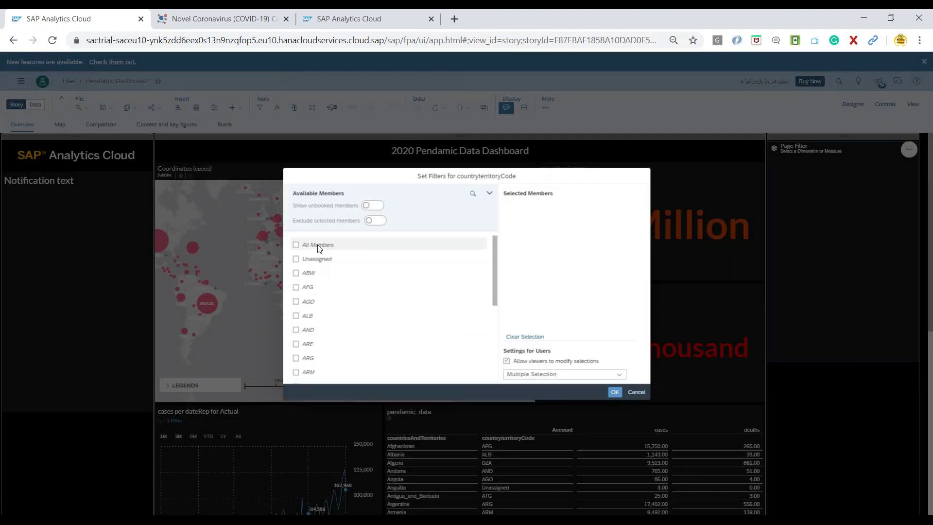
click(305, 245)
click(614, 392)
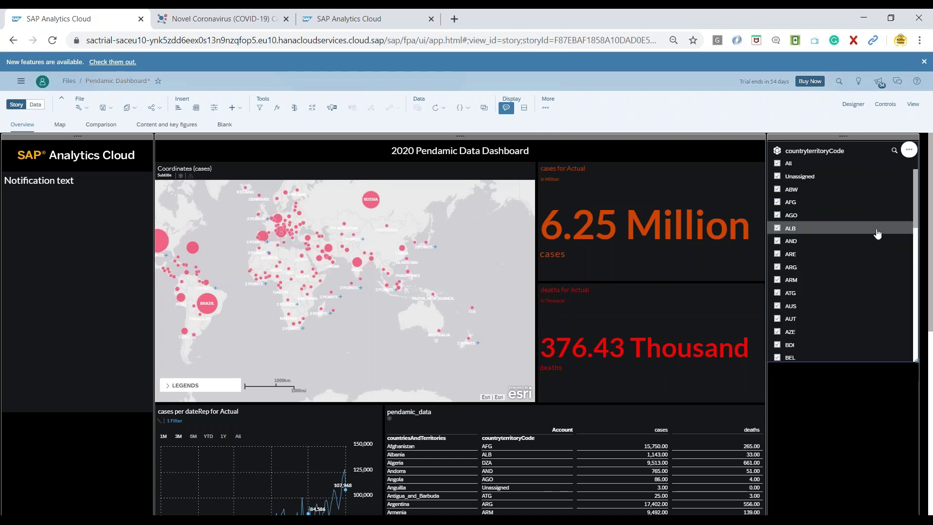
Restore normal browser zoom and select the countryterritoryCode filter widget
key(ctrl+plus)
key(ctrl+plus)
key(ctrl+plus)
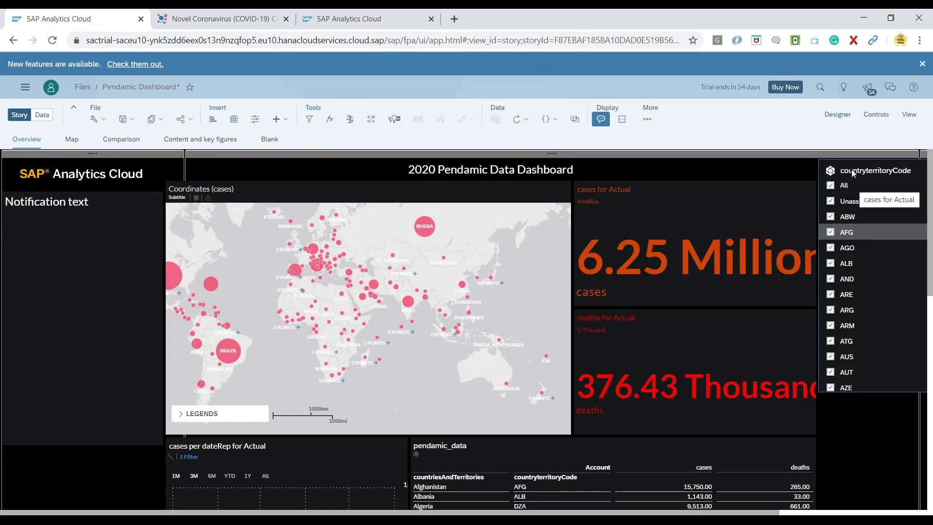
key(ctrl+plus)
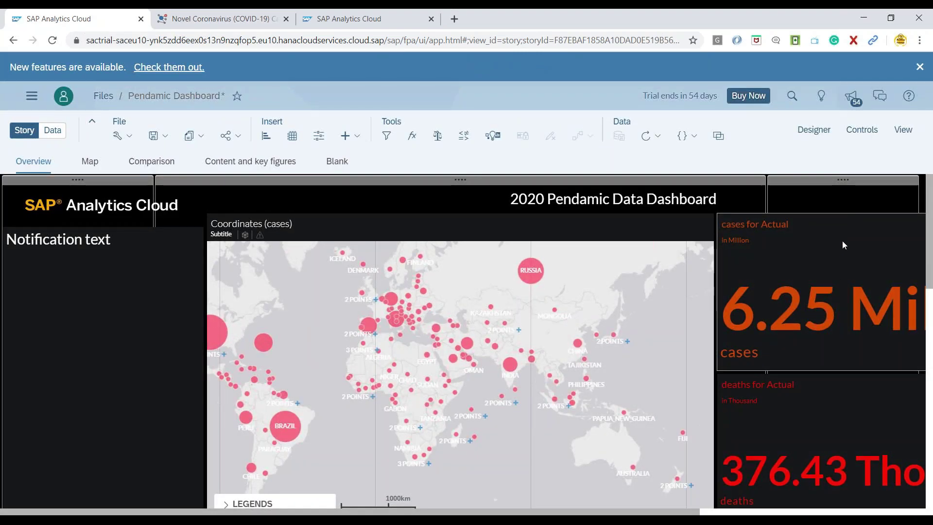
key(ctrl+minus)
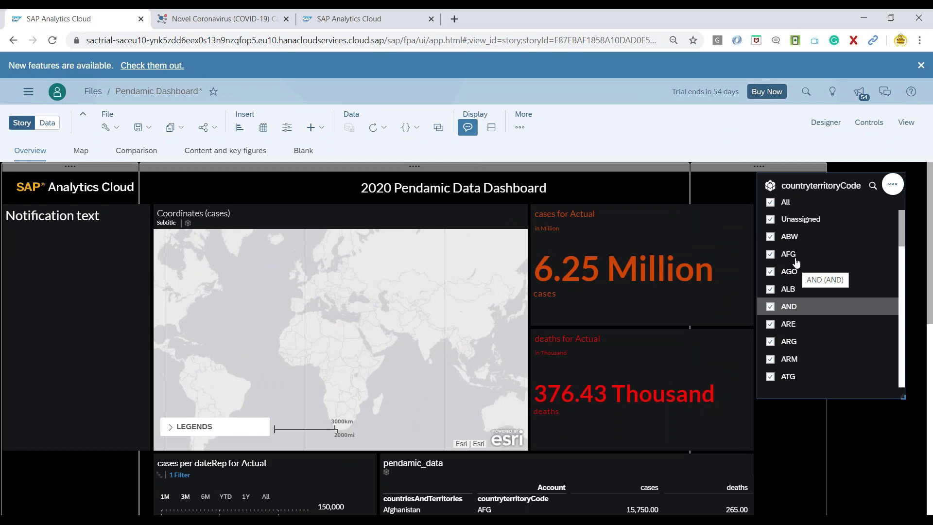
click(757, 214)
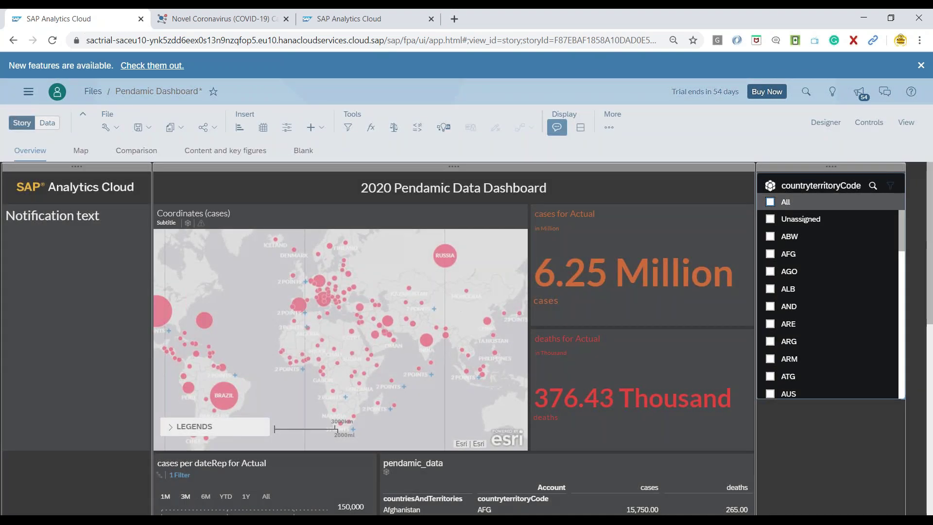
Narrow the country filter to USA only, showing 1.81 Million cases and 105.15 Thousand deaths
click(771, 202)
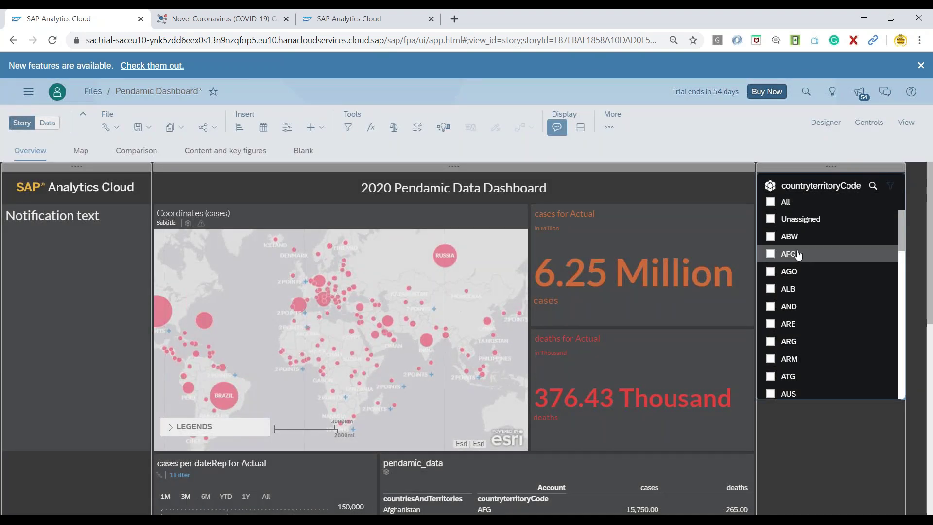
click(873, 188)
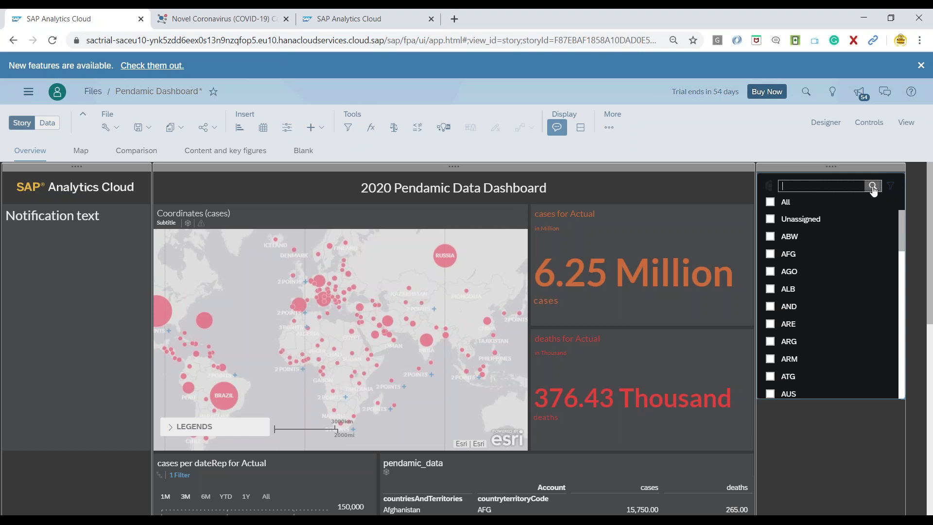
text(USA)
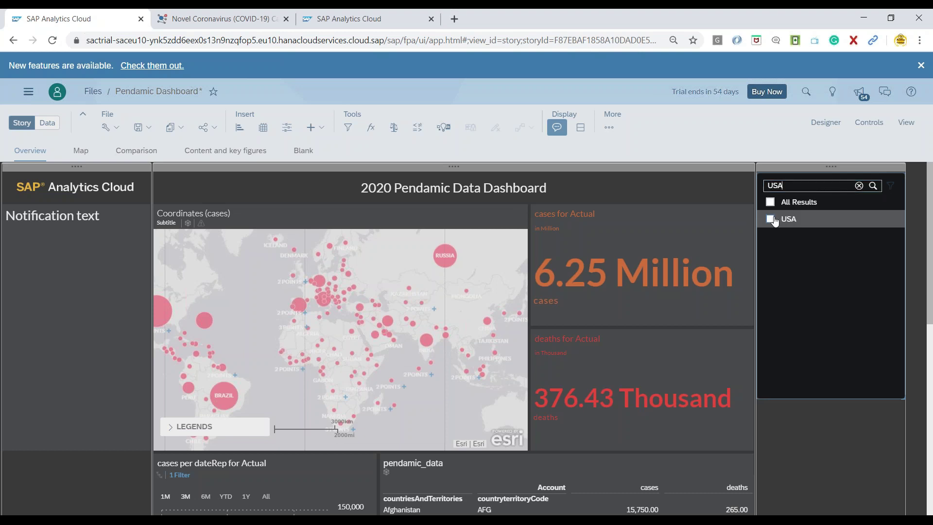
click(772, 220)
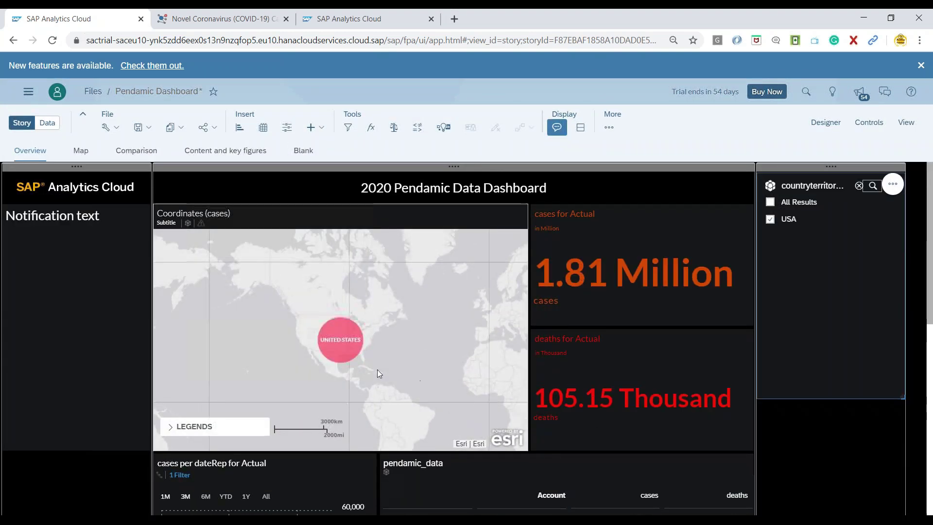
mouse_move(343, 342)
scroll(783, 359, down, 1)
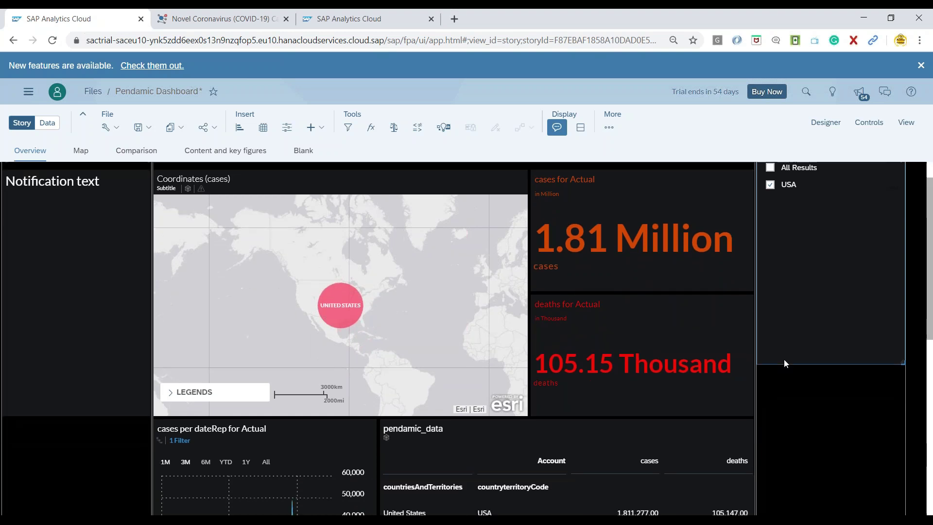
scroll(783, 359, down, 8)
scroll(244, 273, up, 4)
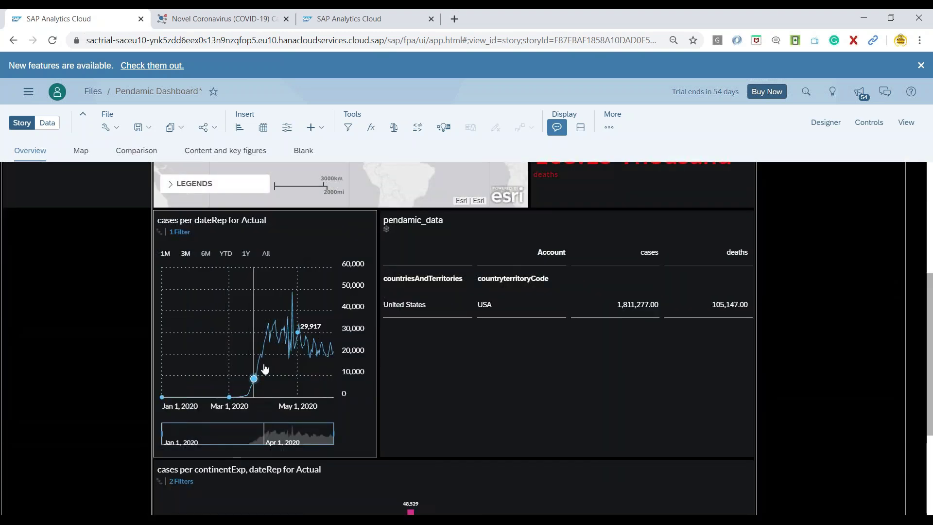
scroll(559, 367, down, 5)
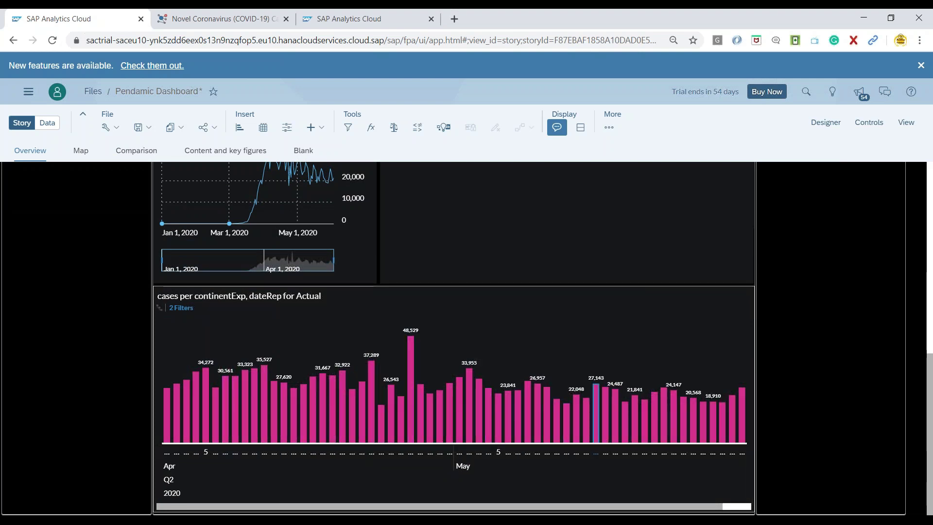
scroll(500, 421, up, 10)
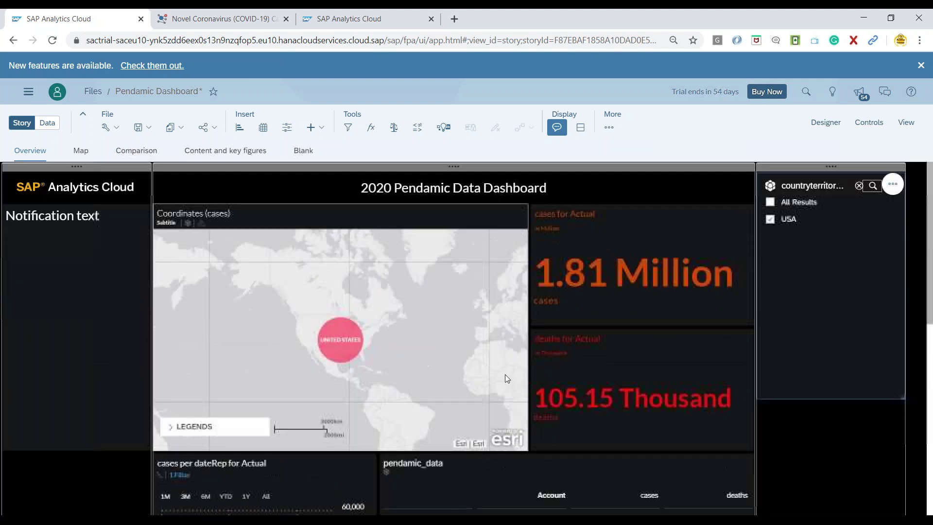
scroll(506, 378, down, 5)
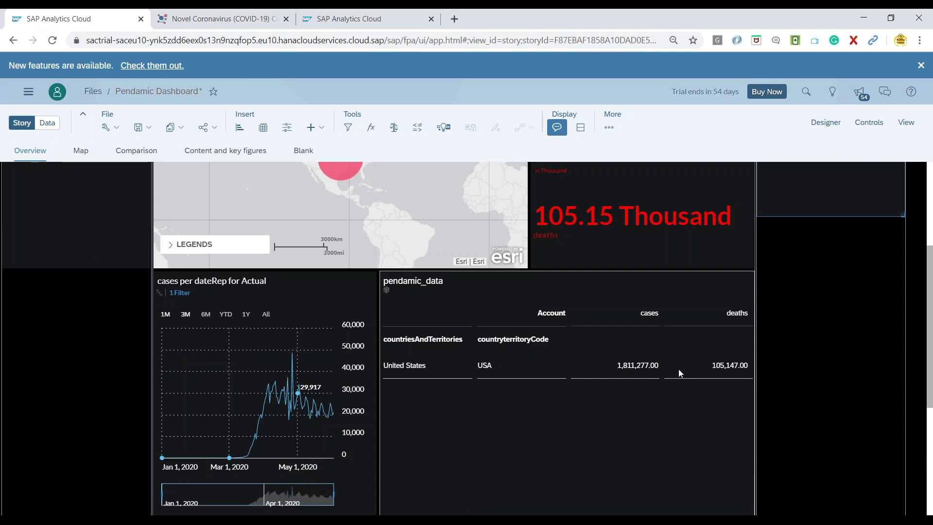
scroll(532, 386, up, 5)
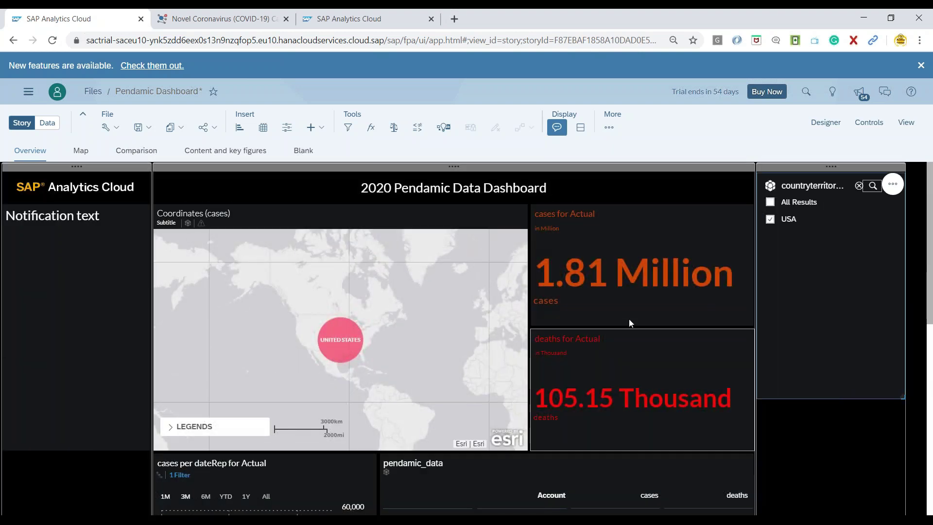
Search 'IN' and add IND to the filter, raising totals to 2.01 Million cases
click(873, 187)
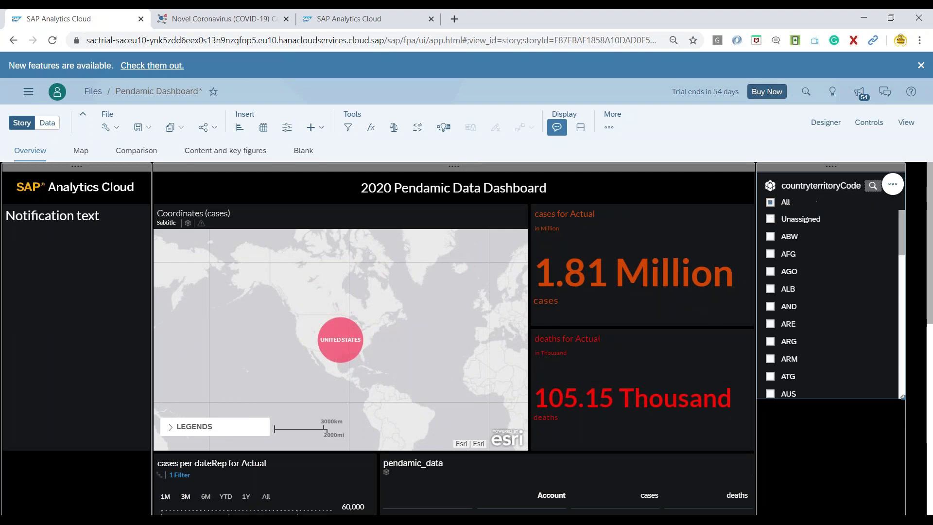
click(872, 187)
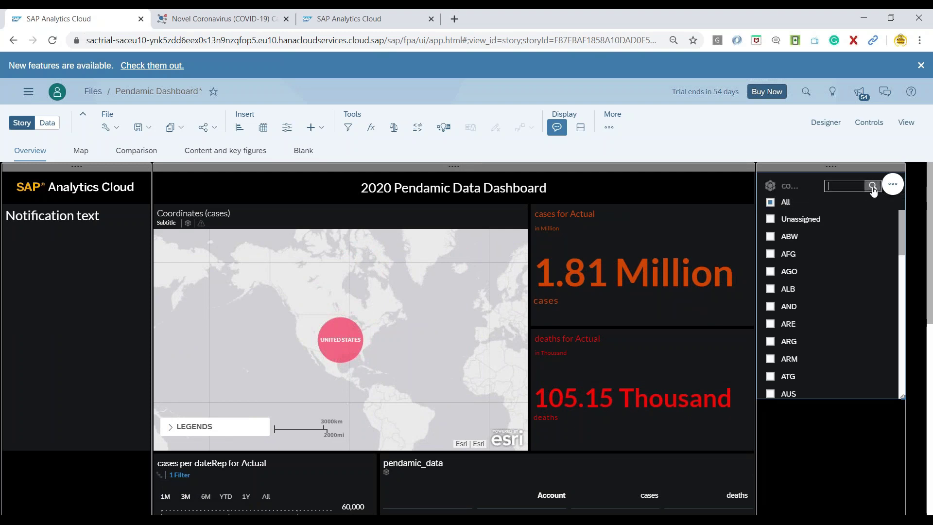
text(IND)
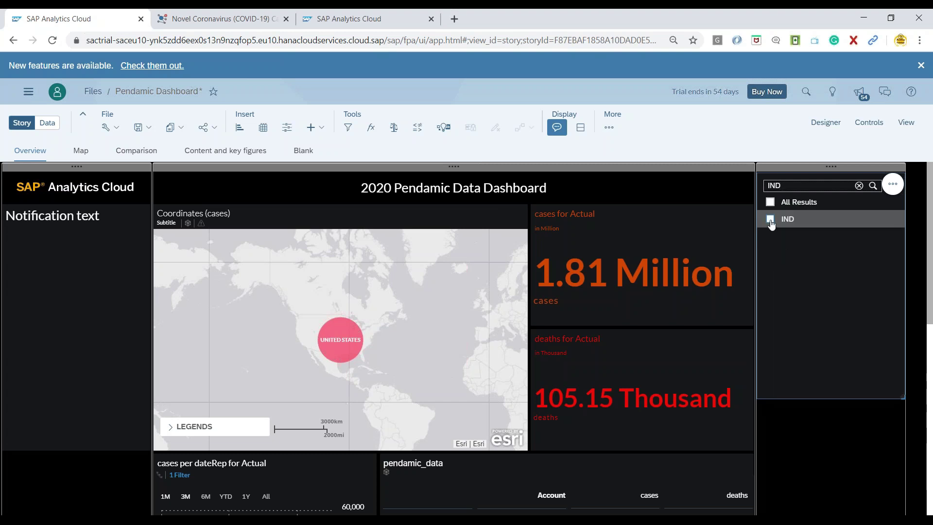
click(770, 219)
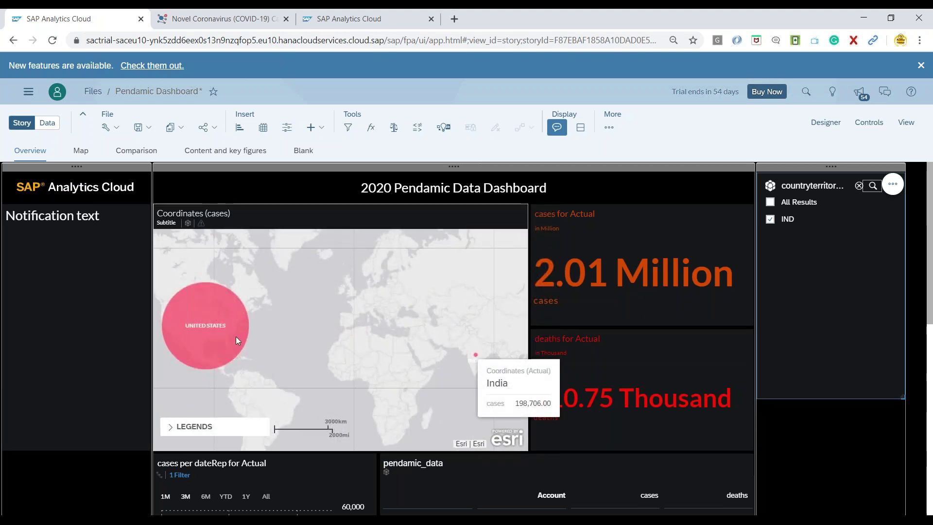
mouse_move(235, 336)
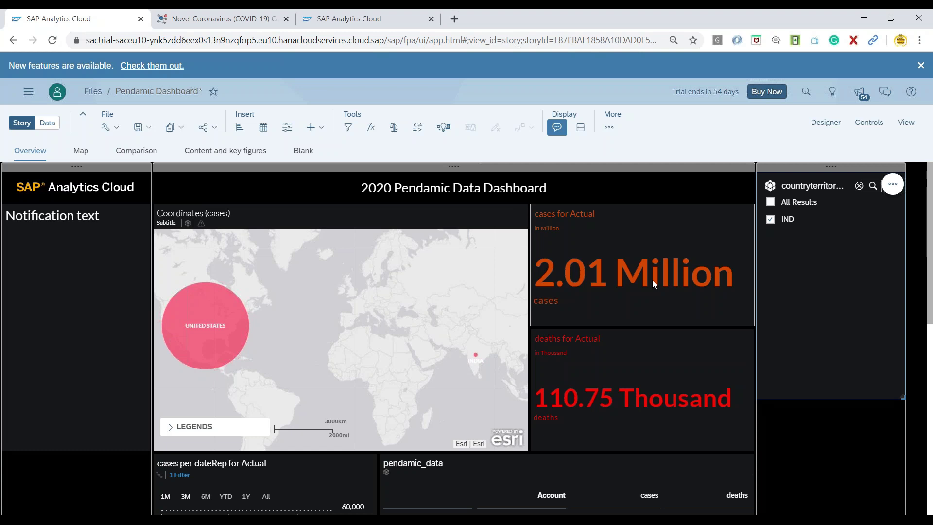
scroll(663, 371, down, 3)
scroll(664, 371, down, 1)
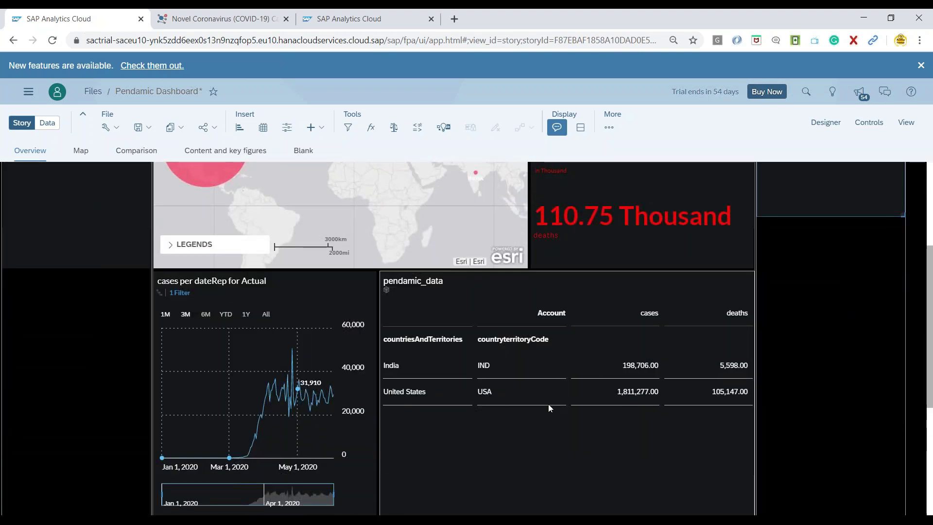
scroll(549, 408, down, 4)
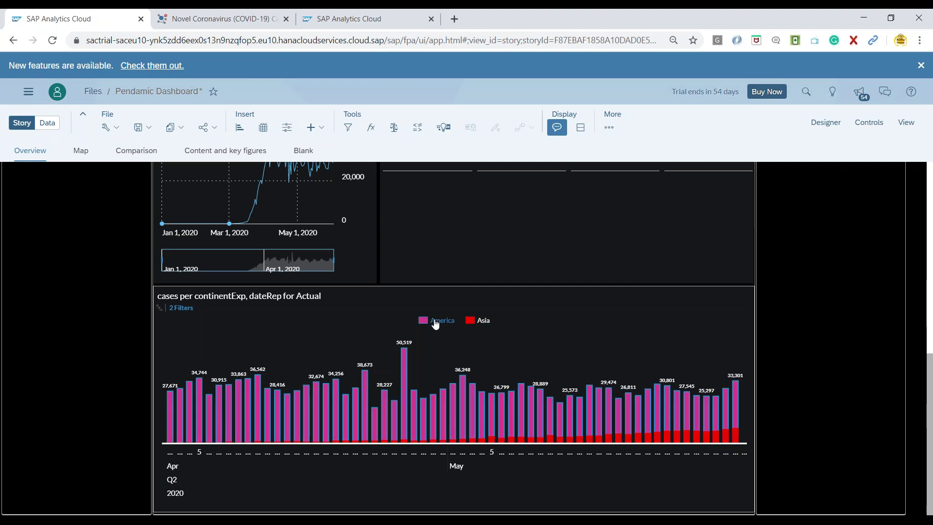
scroll(624, 344, up, 3)
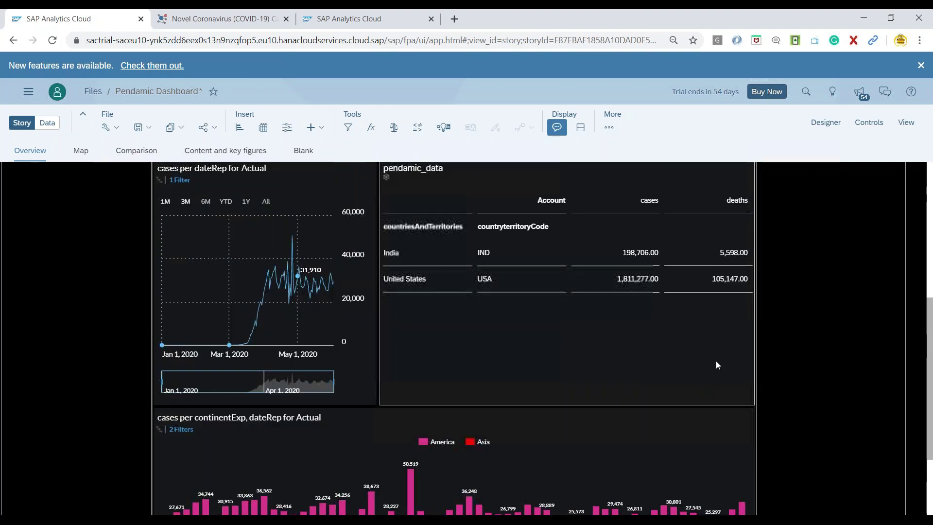
scroll(716, 361, down, 3)
scroll(805, 407, up, 5)
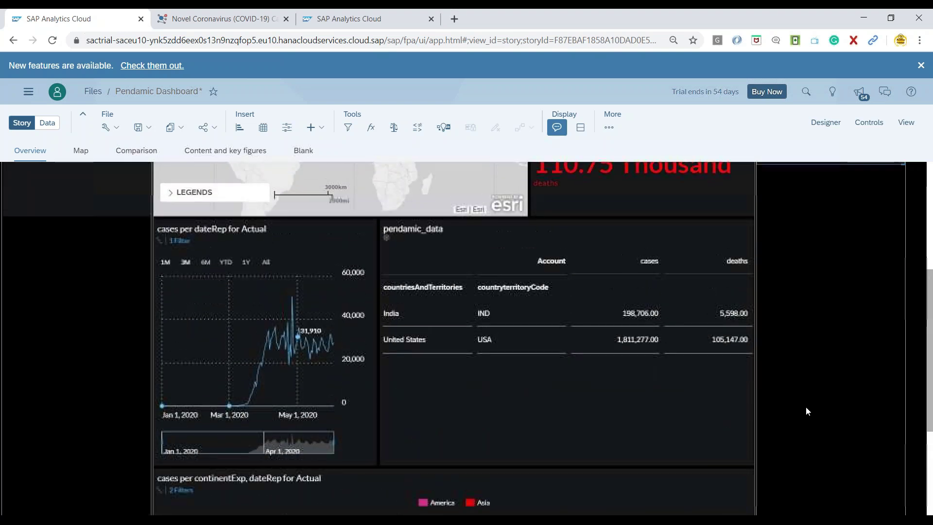
scroll(806, 411, up, 2)
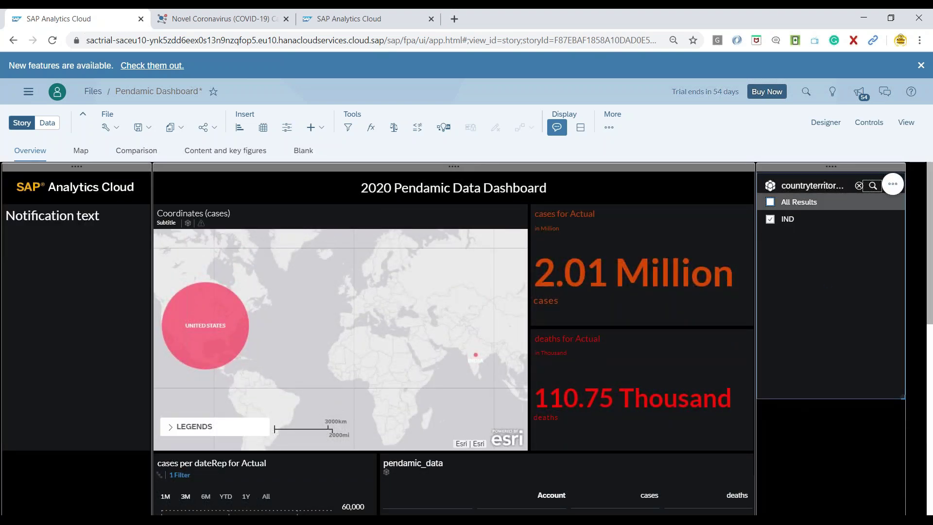
Clear the filter and reselect All country codes, restoring 6.25 Million cases and 376.43 Thousand deaths
click(858, 186)
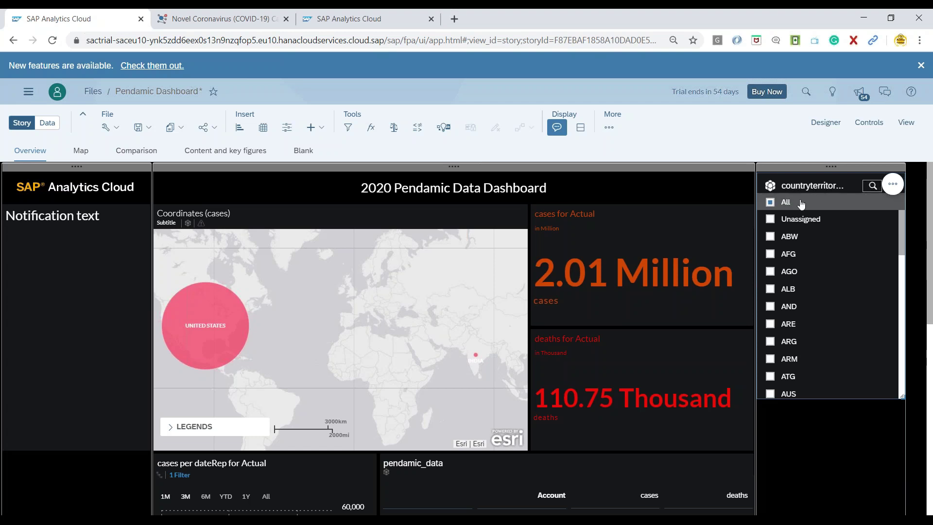
click(771, 201)
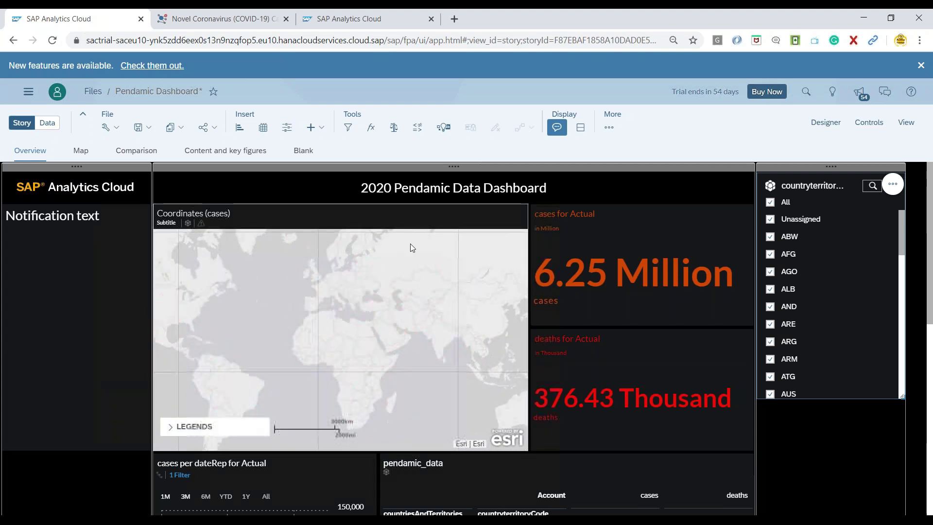
click(465, 220)
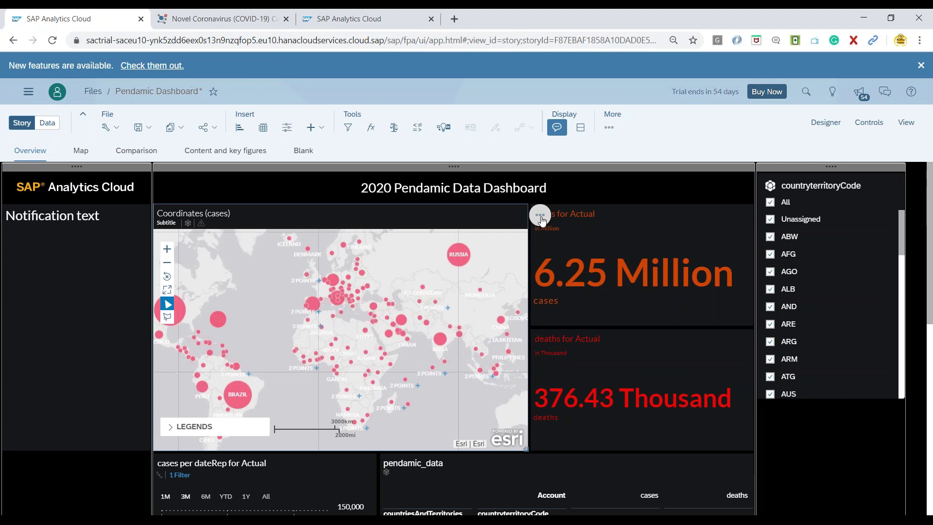
Set the Coordinates map's Linked Analysis to filter all widgets on this page
click(540, 215)
click(577, 230)
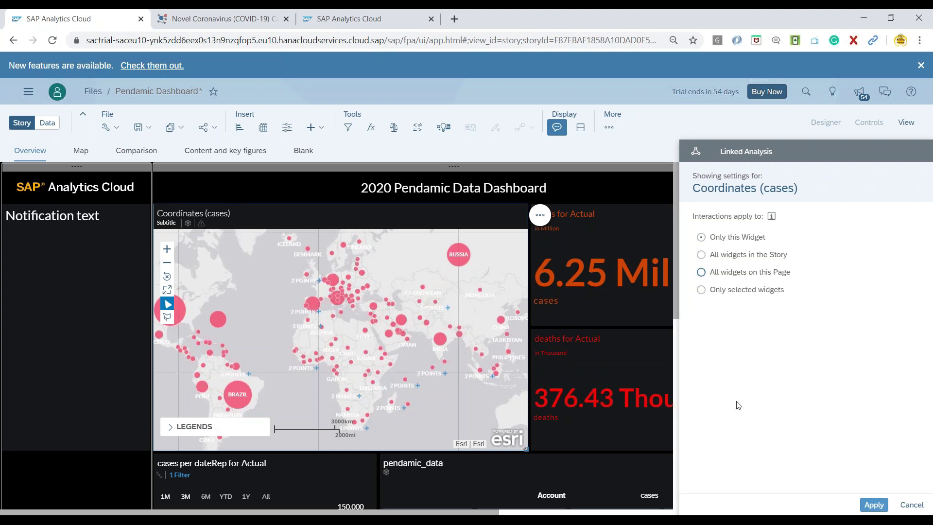
click(701, 335)
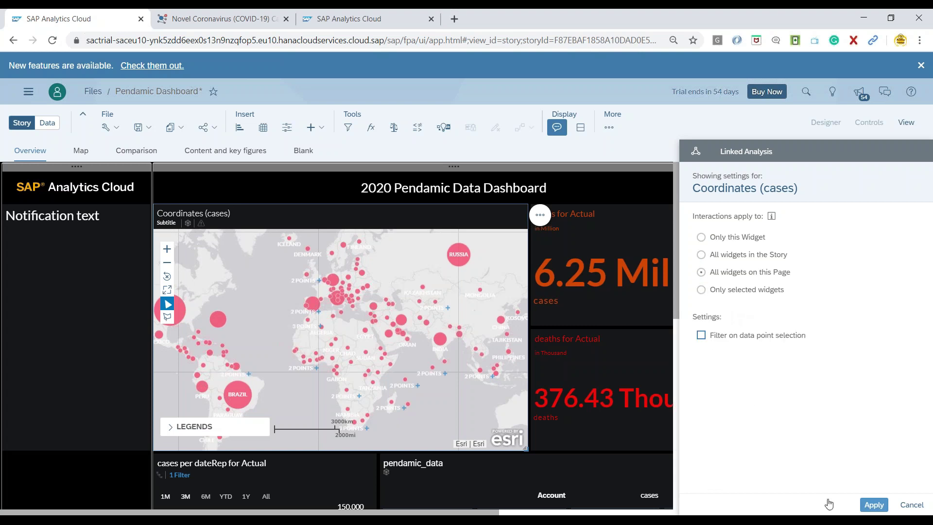
click(873, 505)
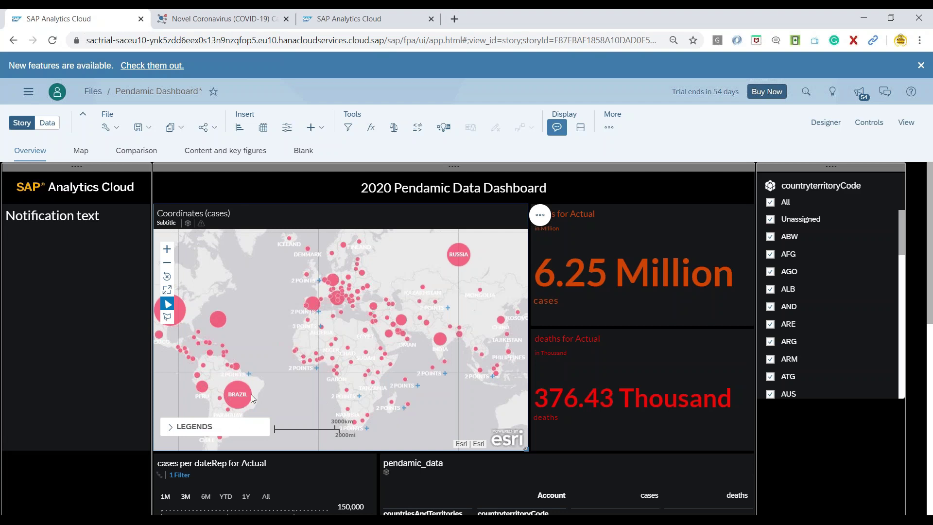
mouse_move(237, 389)
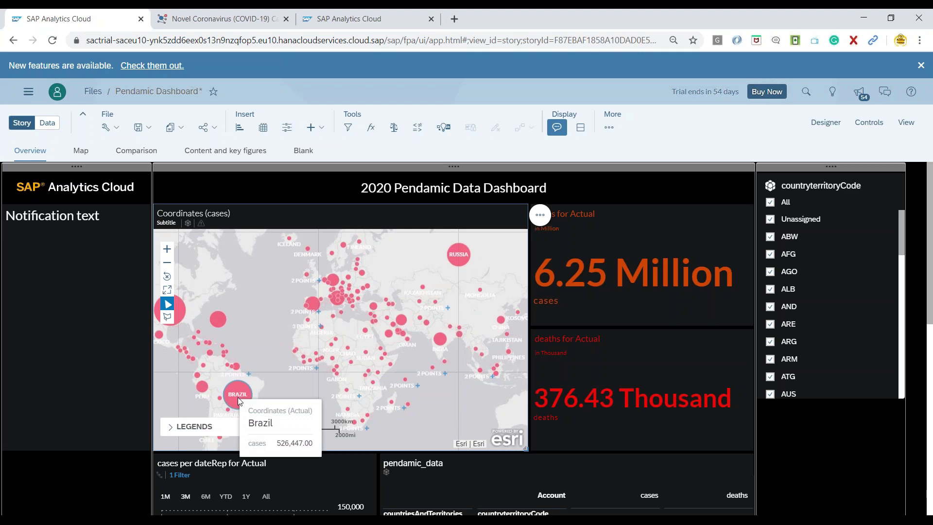
Filter the dashboard from the map to Brazil, then Russia (0.42 Million cases, 5.04 Thousand deaths)
click(237, 398)
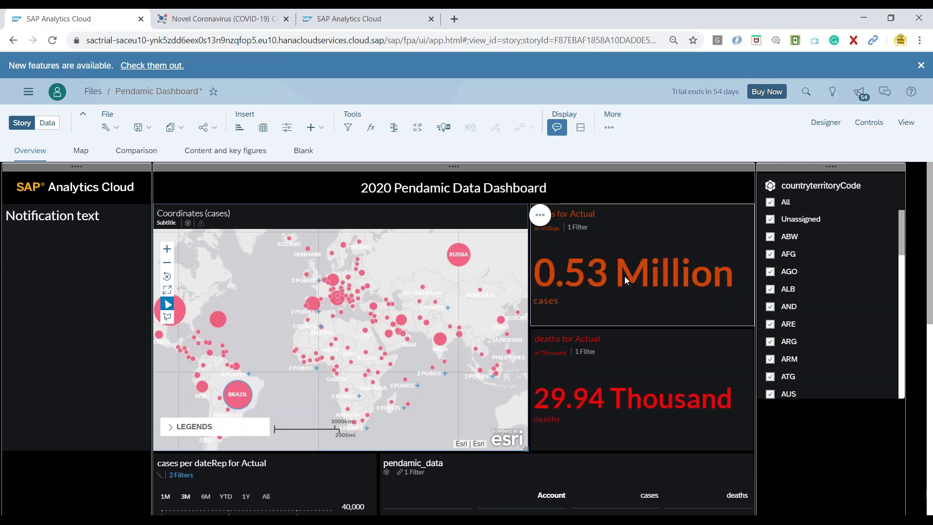
scroll(610, 291, down, 5)
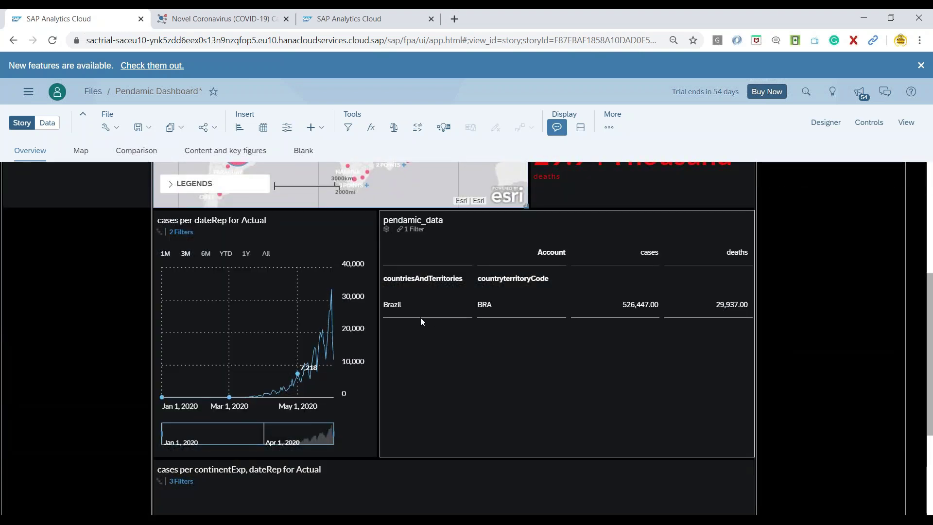
scroll(485, 329, down, 4)
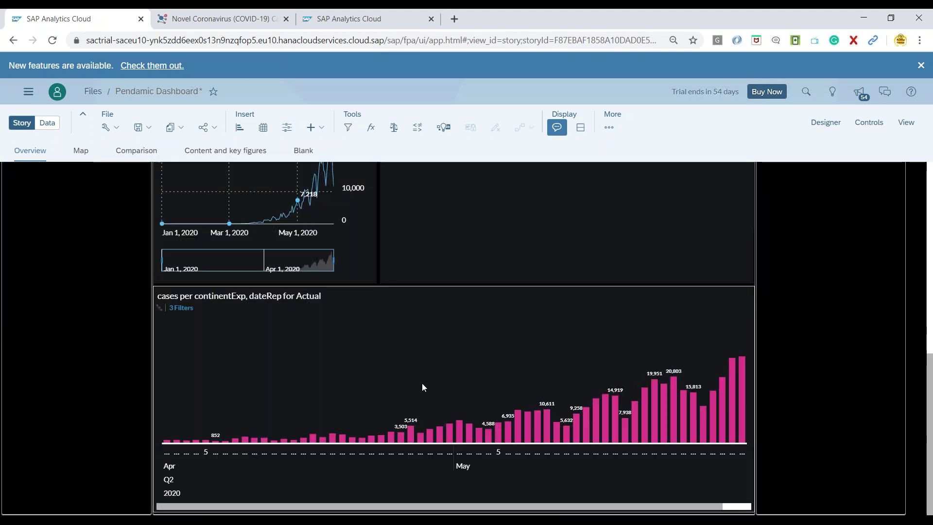
scroll(480, 370, up, 2)
scroll(480, 369, up, 3)
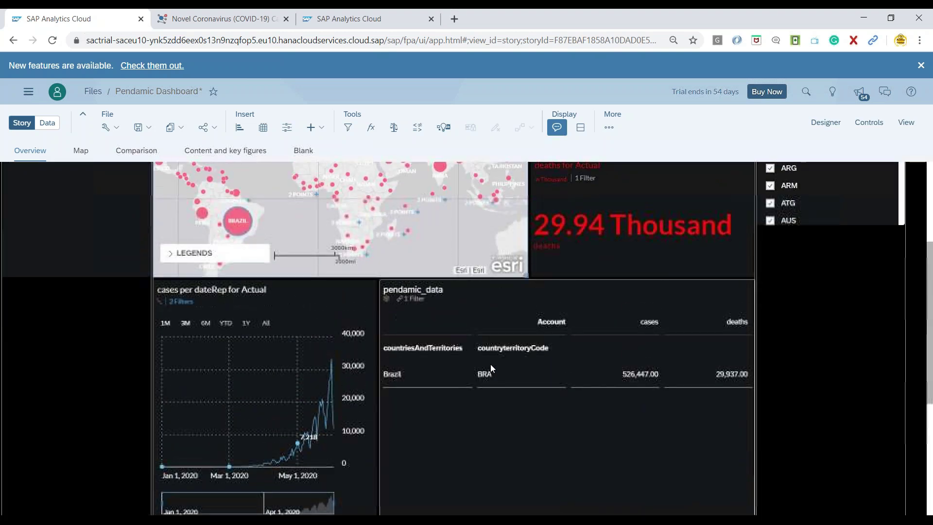
scroll(693, 371, up, 2)
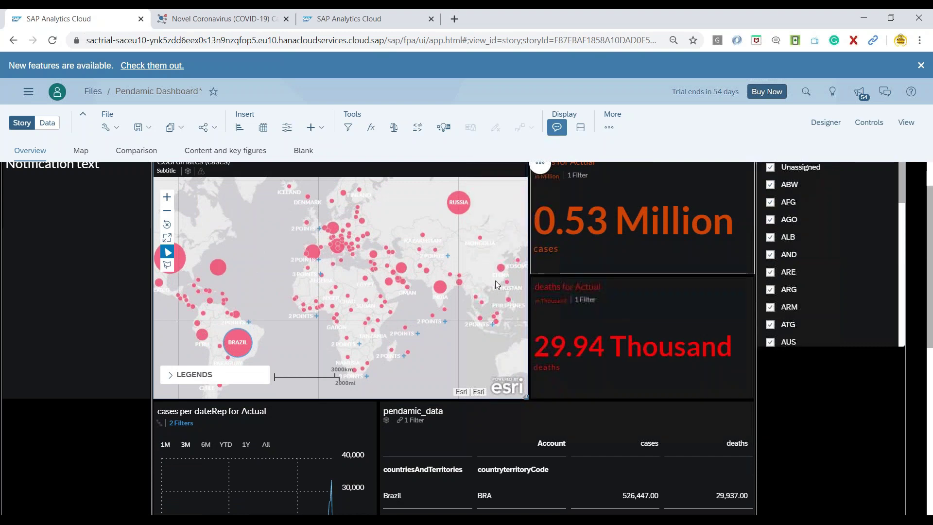
click(464, 206)
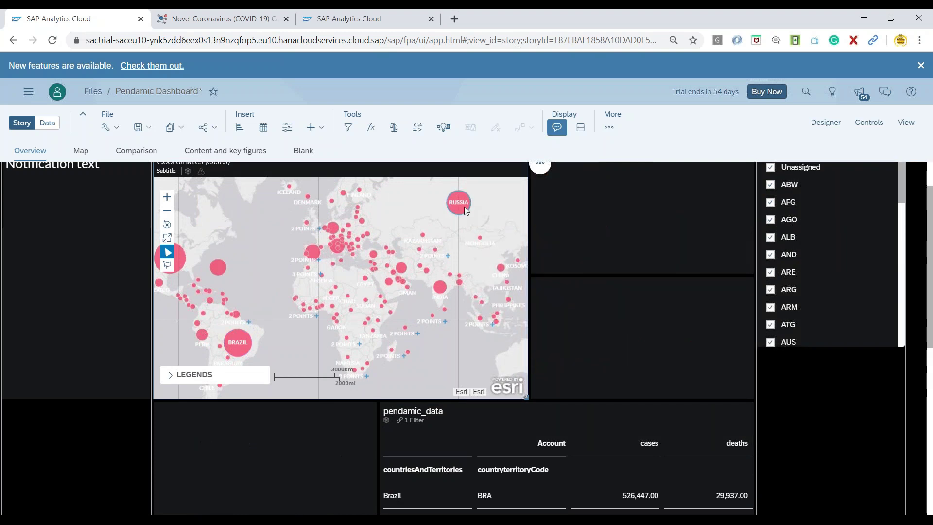
scroll(598, 381, down, 5)
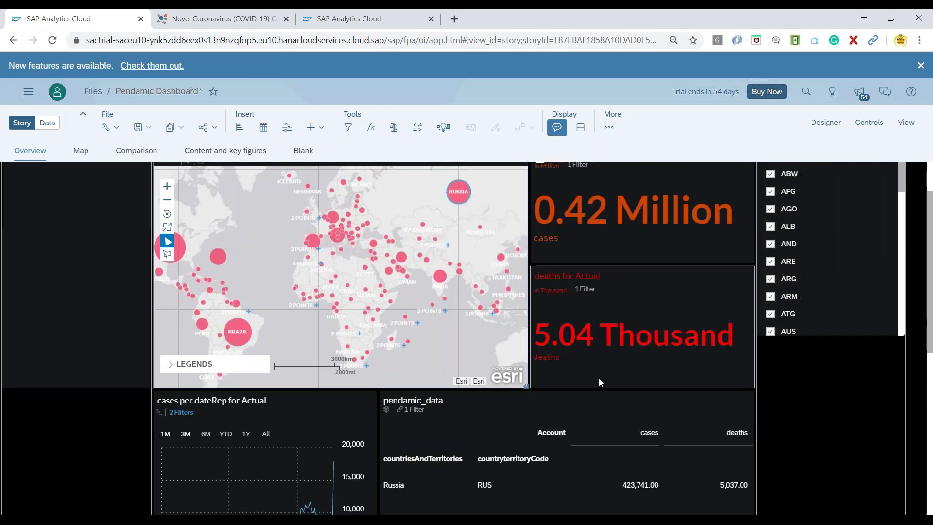
scroll(598, 381, up, 6)
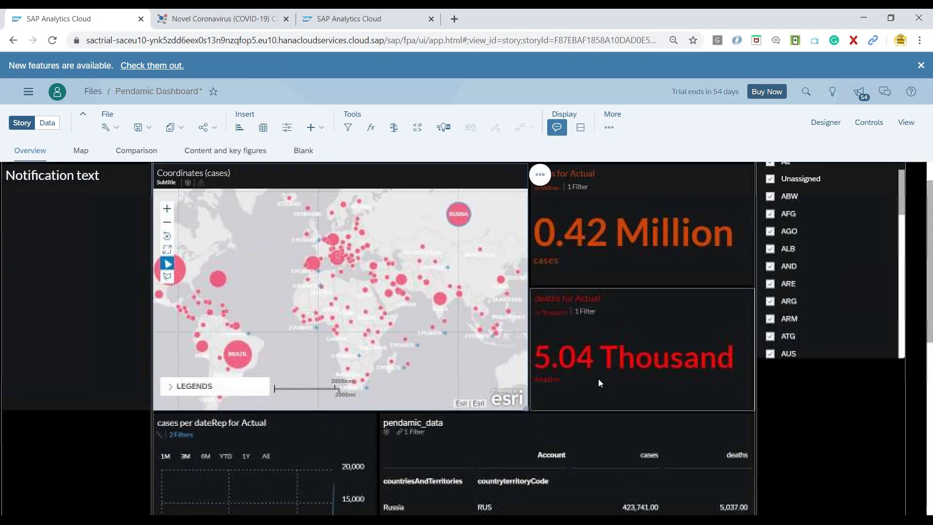